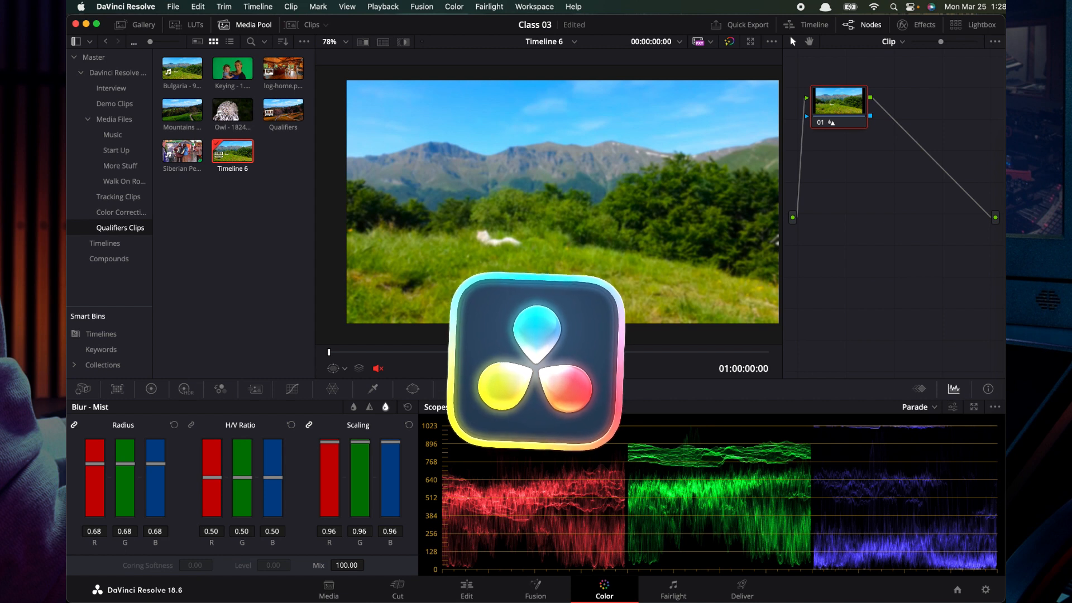
# Step: Open the Sizing palette, and view the Bulgaria clip's Transform settings in the Edit page Inspector for comparison
pyautogui.click(575, 389)
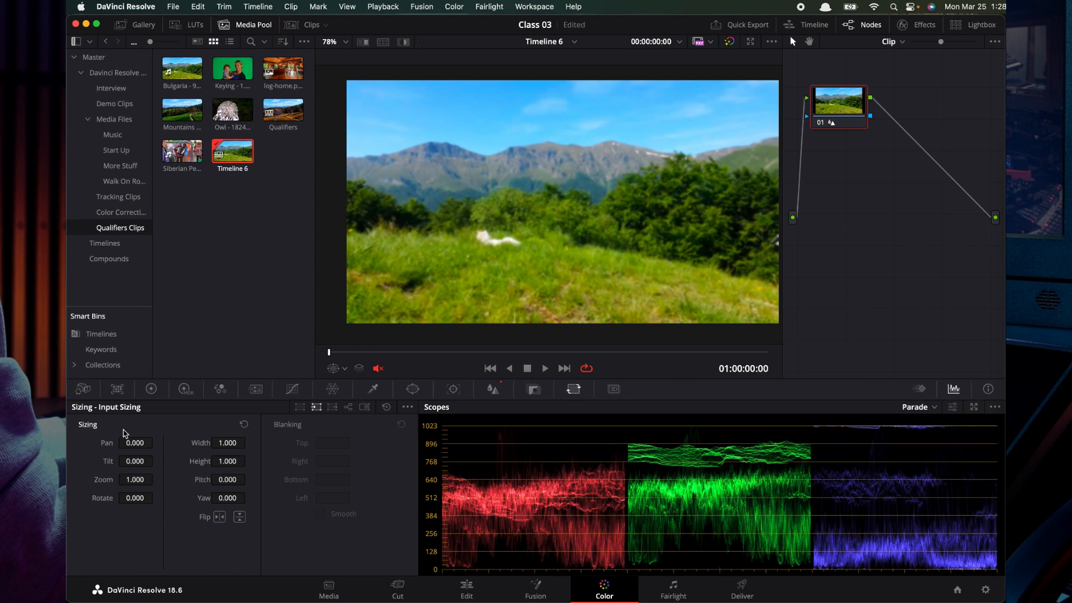
pyautogui.click(474, 588)
pyautogui.click(575, 437)
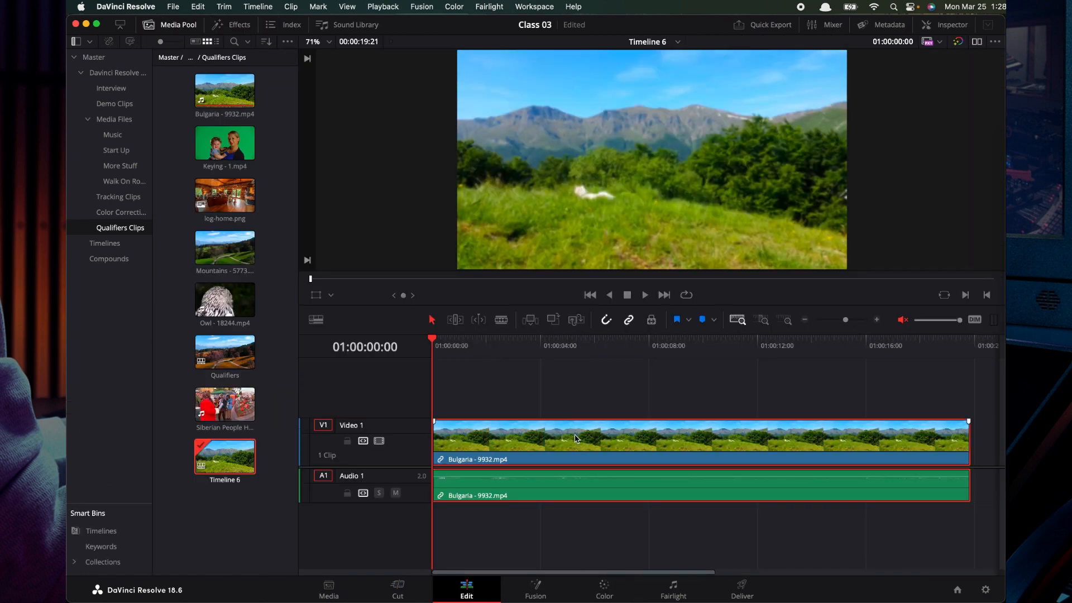
pyautogui.click(951, 25)
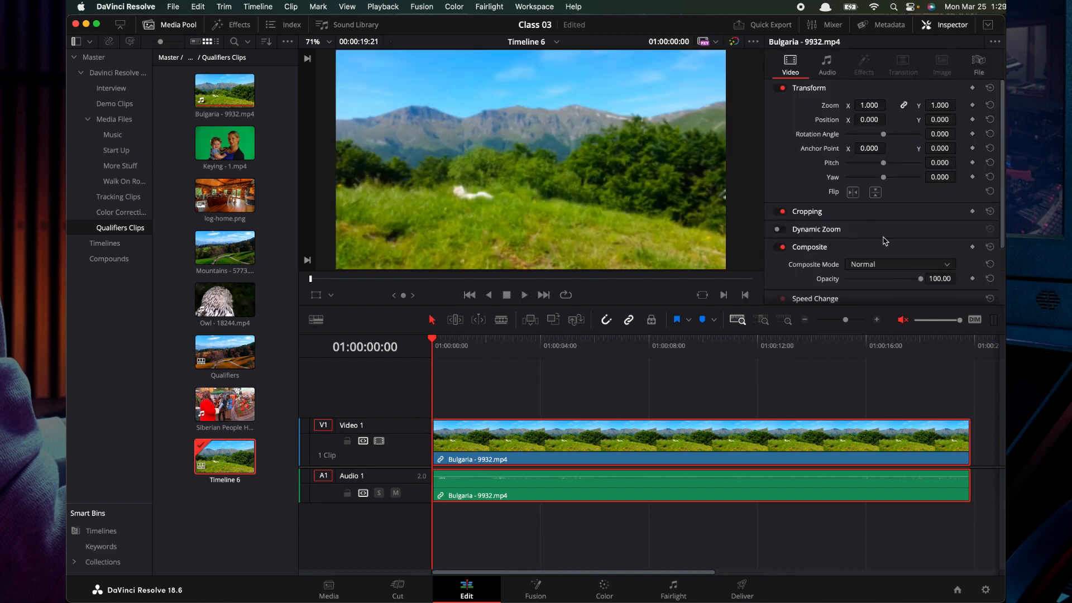
# Step: On the Color page, try Input Sizing with pan 117.5, tilt 51.5, zoom 1.206 and rotate -2.3, and reset the sizing
pyautogui.click(603, 586)
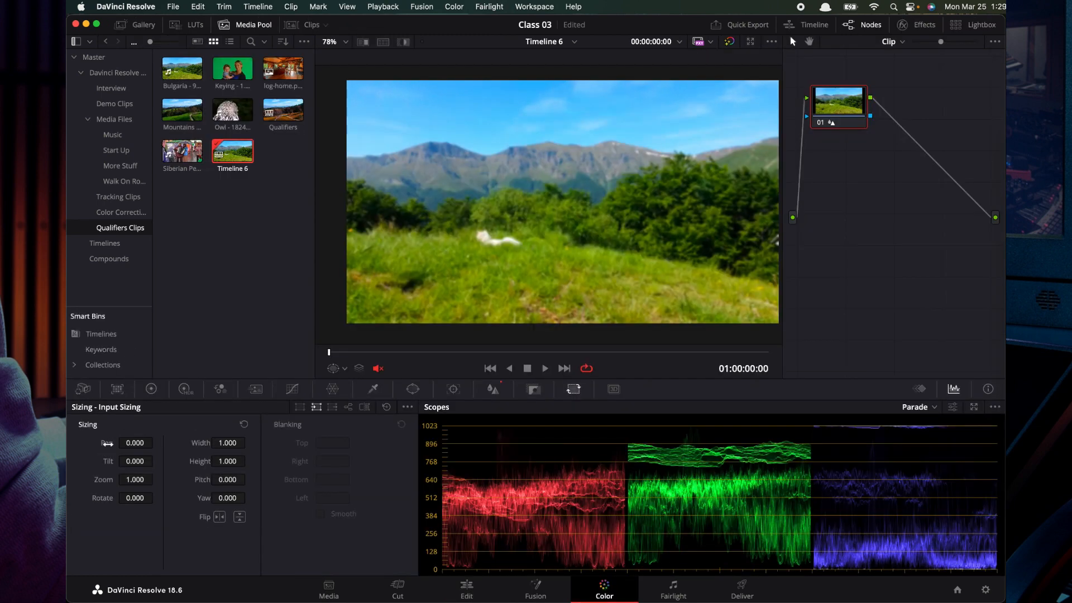
pyautogui.moveTo(107, 443); pyautogui.dragTo(104, 498)
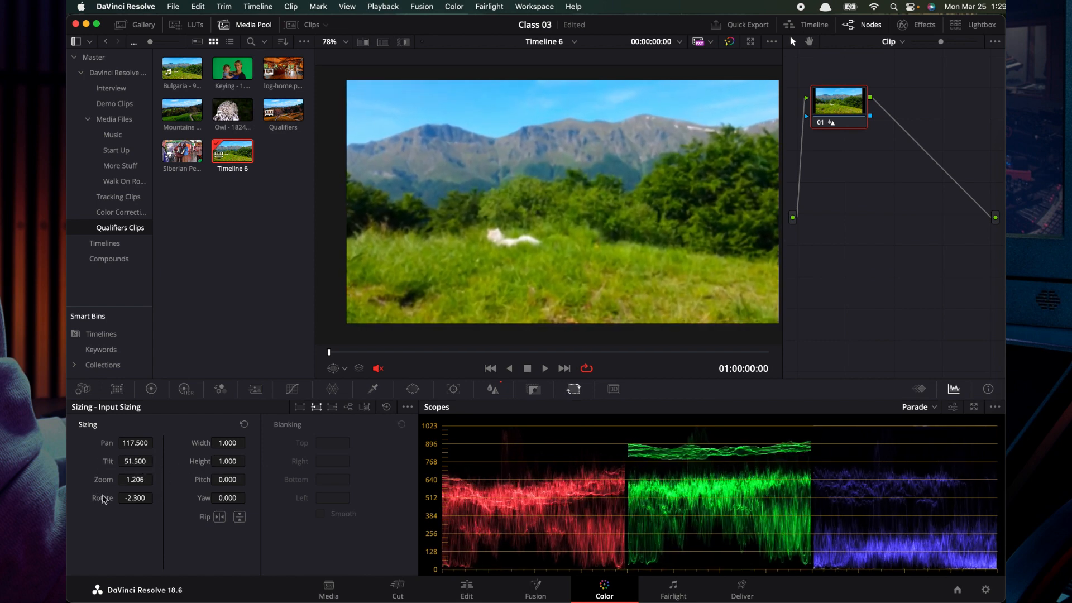
pyautogui.click(244, 426)
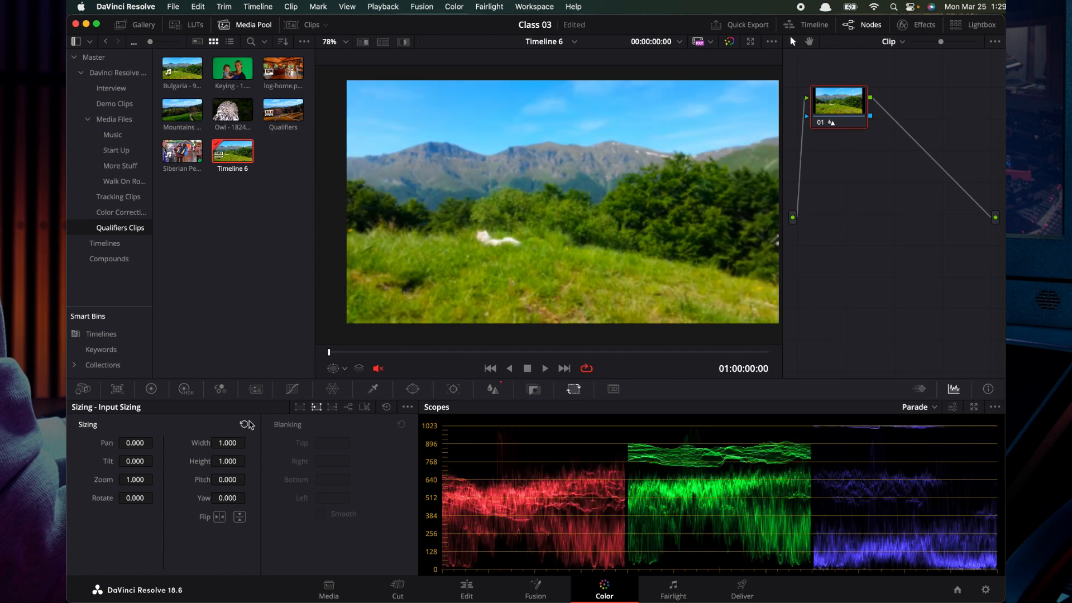
# Step: Try Edit Sizing on the Bulgaria clip with pan 46.5, tilt 107 and rotate 22.15, and check the Edit page's Transform values
pyautogui.click(300, 406)
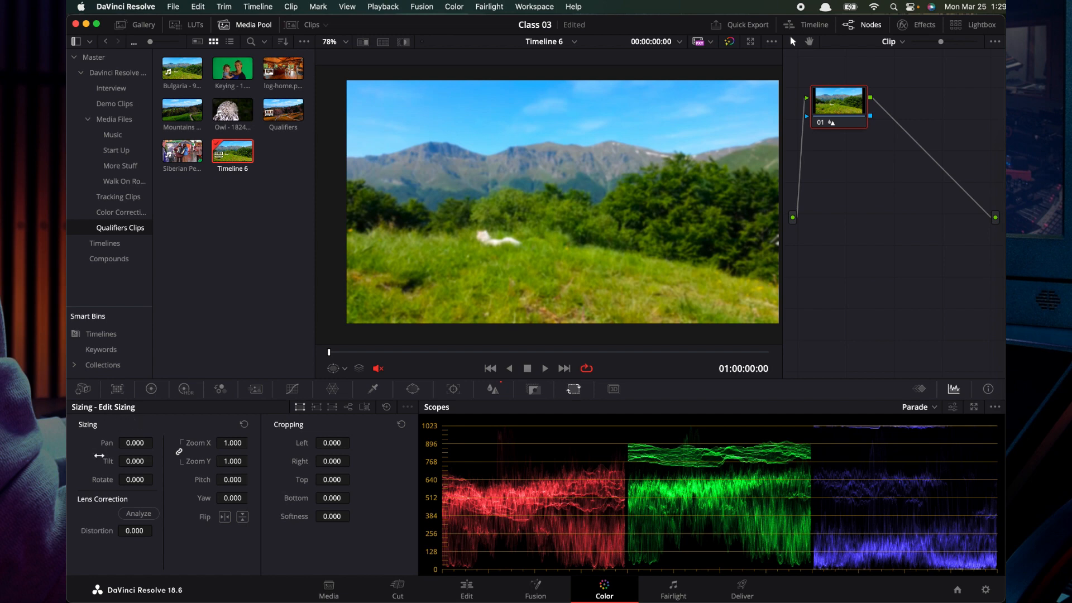
pyautogui.click(316, 408)
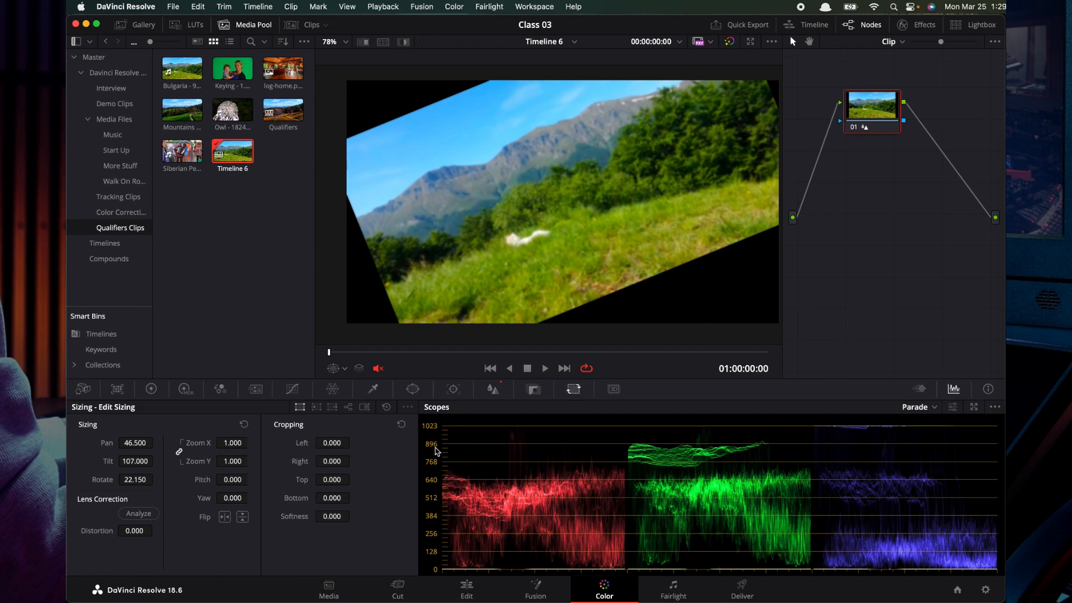
pyautogui.click(467, 586)
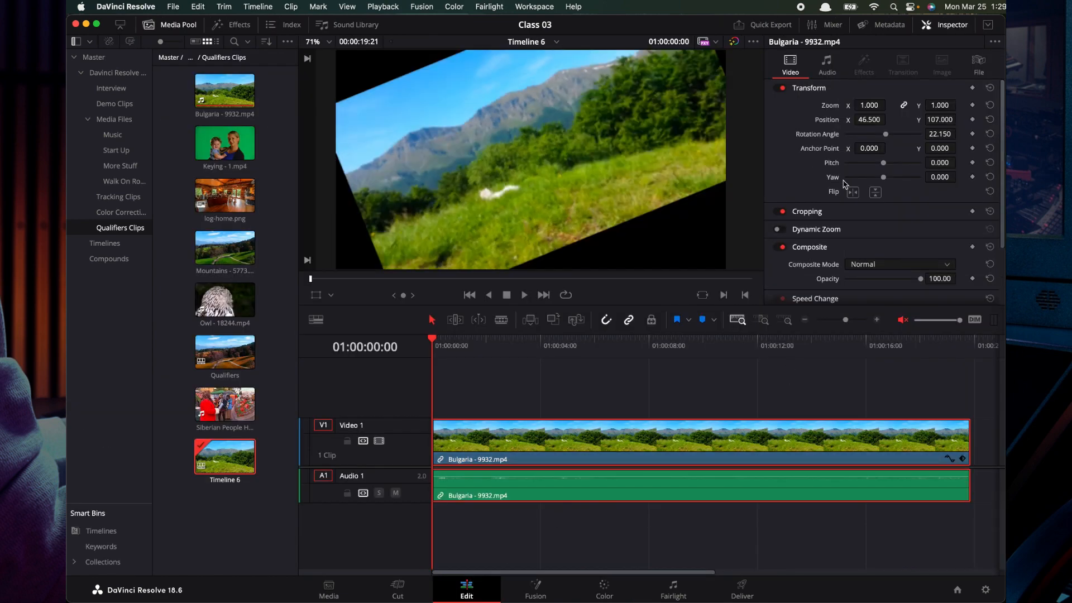
pyautogui.scroll(-1, 845, 185)
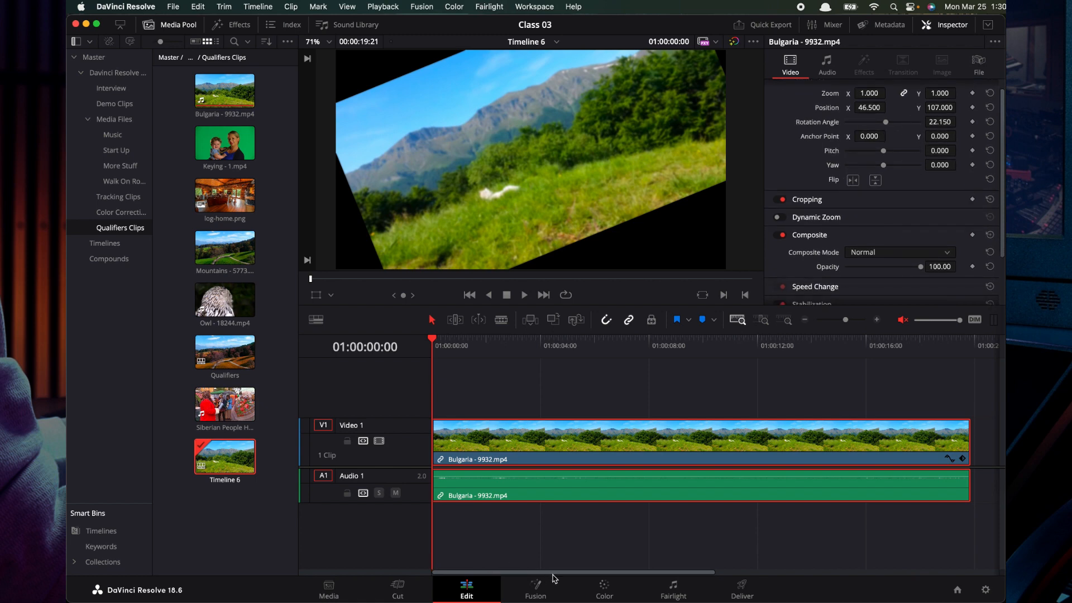
# Step: Try Input Sizing with pan 42, width 1.182, height 1.451 and rotate 29, and check the Edit page's Transform values
pyautogui.click(594, 596)
pyautogui.click(316, 406)
pyautogui.moveTo(195, 459); pyautogui.dragTo(197, 464)
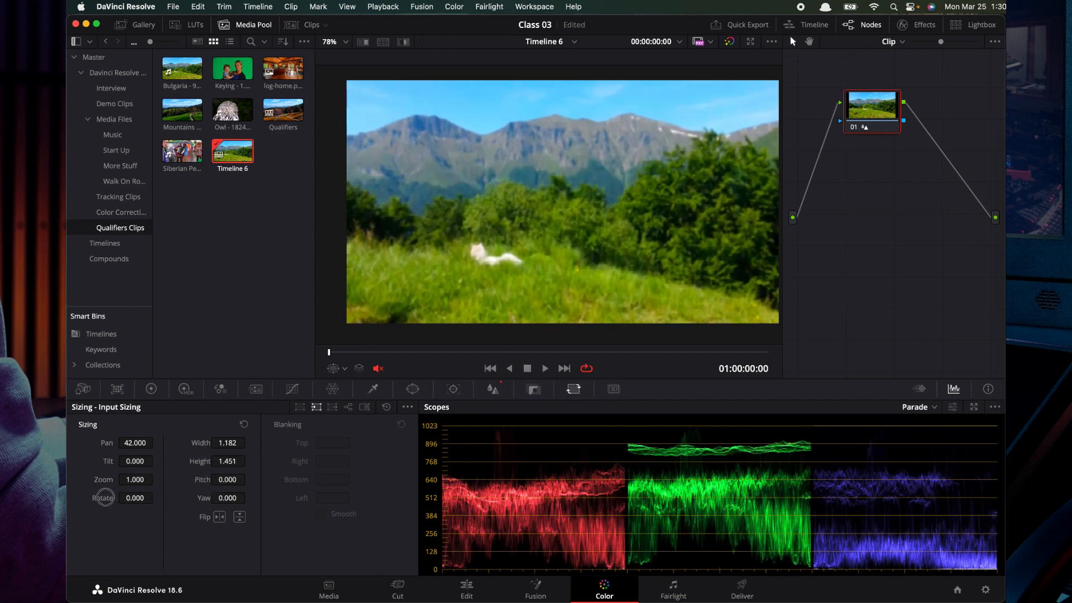
pyautogui.moveTo(106, 498)
pyautogui.mouseDown()
pyautogui.moveTo(249, 500)
pyautogui.moveTo(107, 500)
pyautogui.mouseUp()
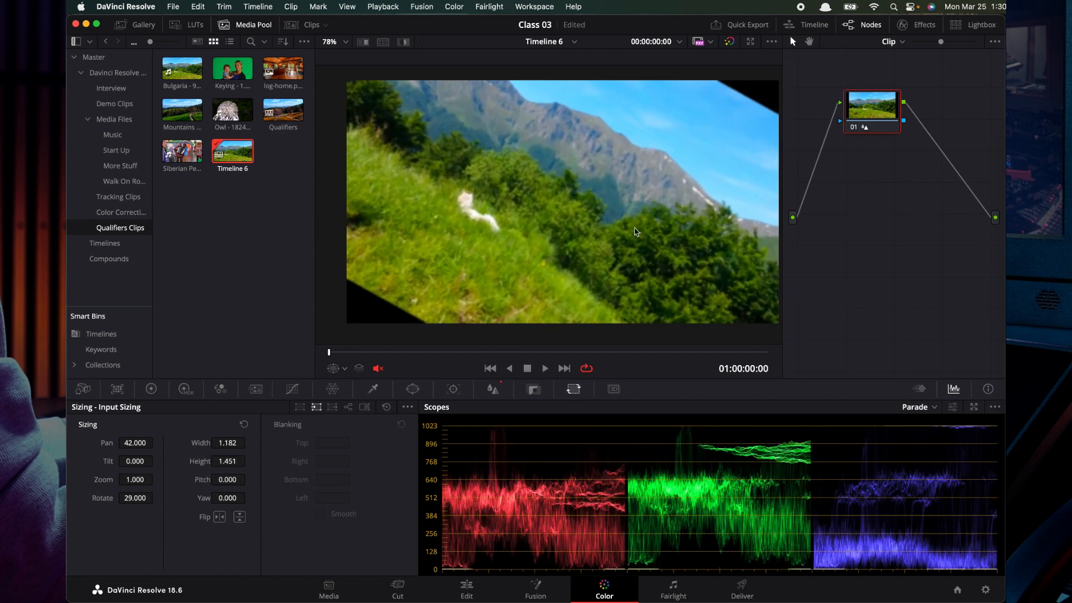
pyautogui.click(468, 593)
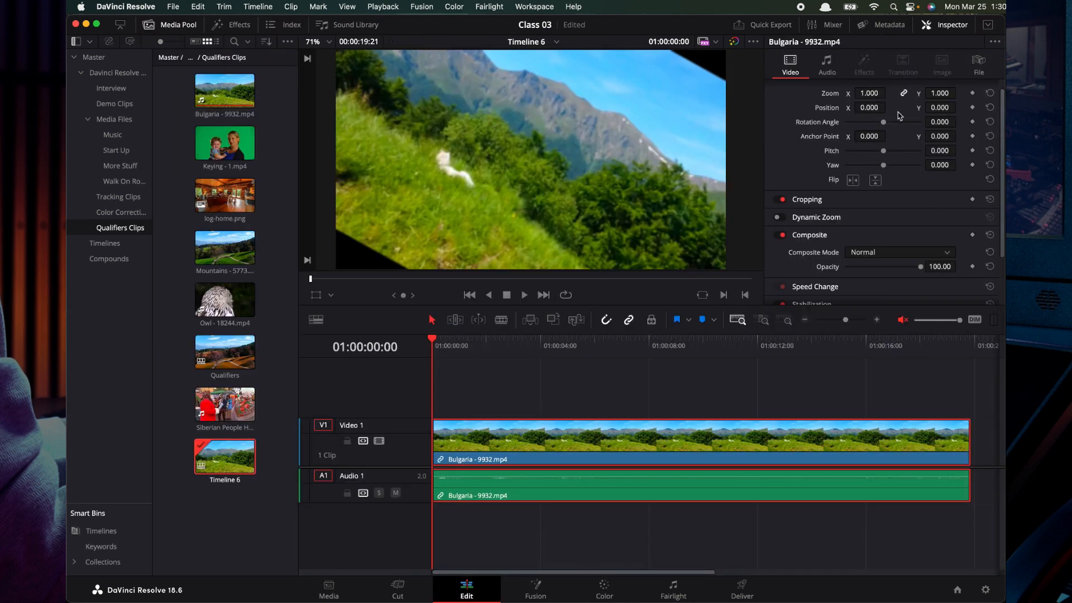
# Step: Return to the Color page and reset all of the Bulgaria clip's Input Sizing adjustments
pyautogui.click(607, 590)
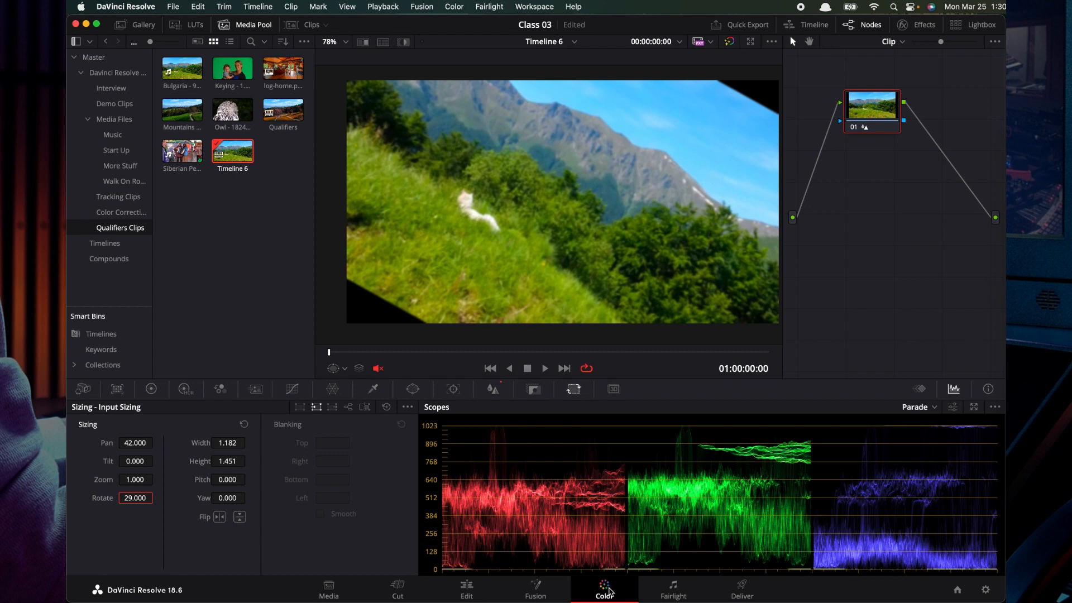
pyautogui.click(794, 217)
pyautogui.click(387, 407)
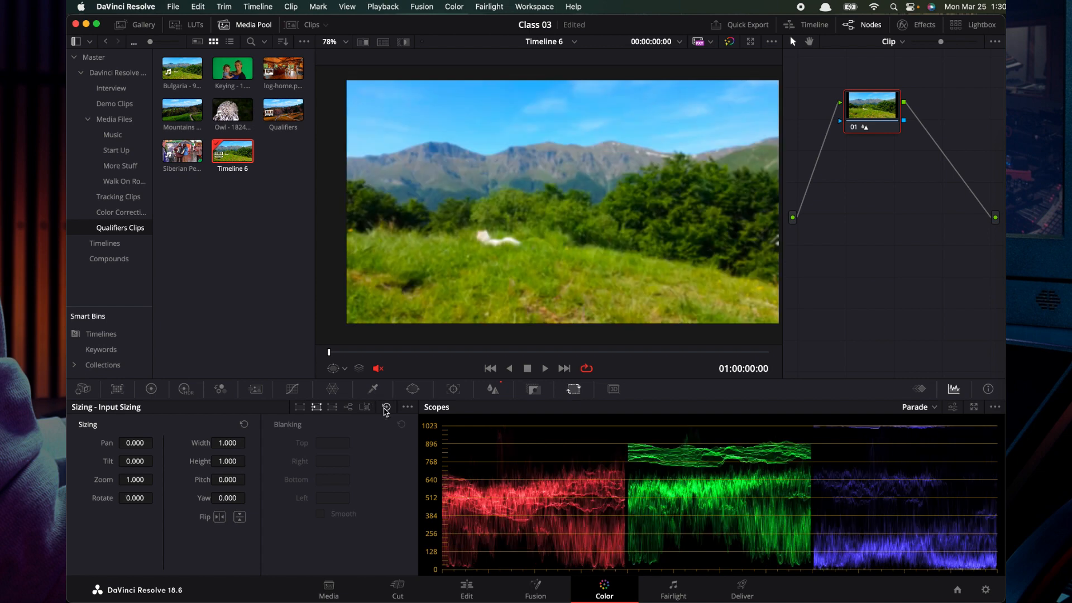
# Step: In Output Sizing, set the top blanking to 24.8, width to 1.153, height to 1.275 and pitch to 0.147
pyautogui.click(332, 407)
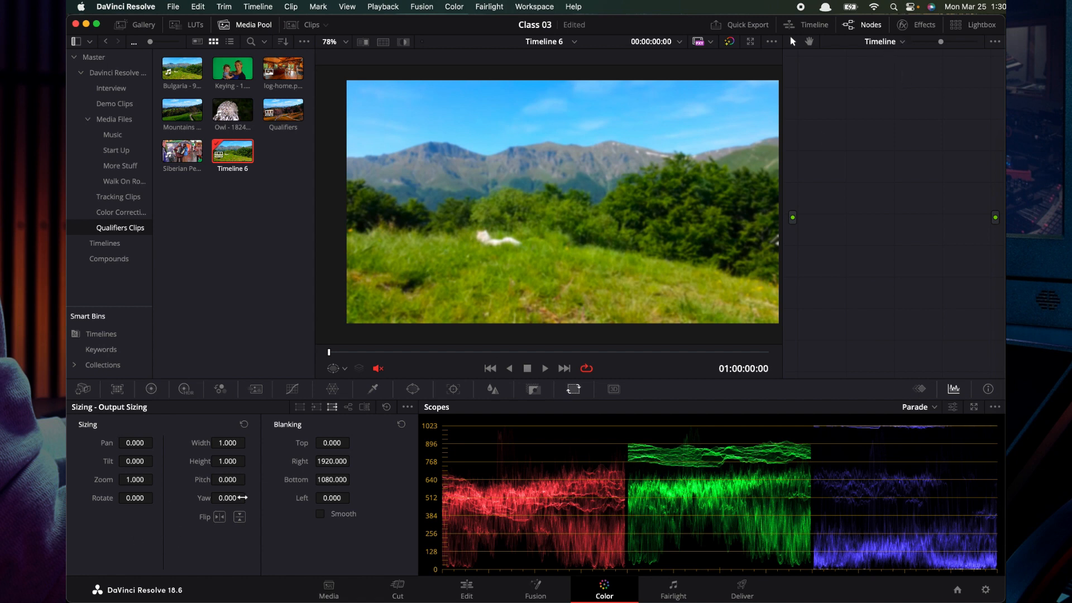
pyautogui.moveTo(298, 445); pyautogui.dragTo(365, 461)
pyautogui.moveTo(205, 444); pyautogui.dragTo(199, 478)
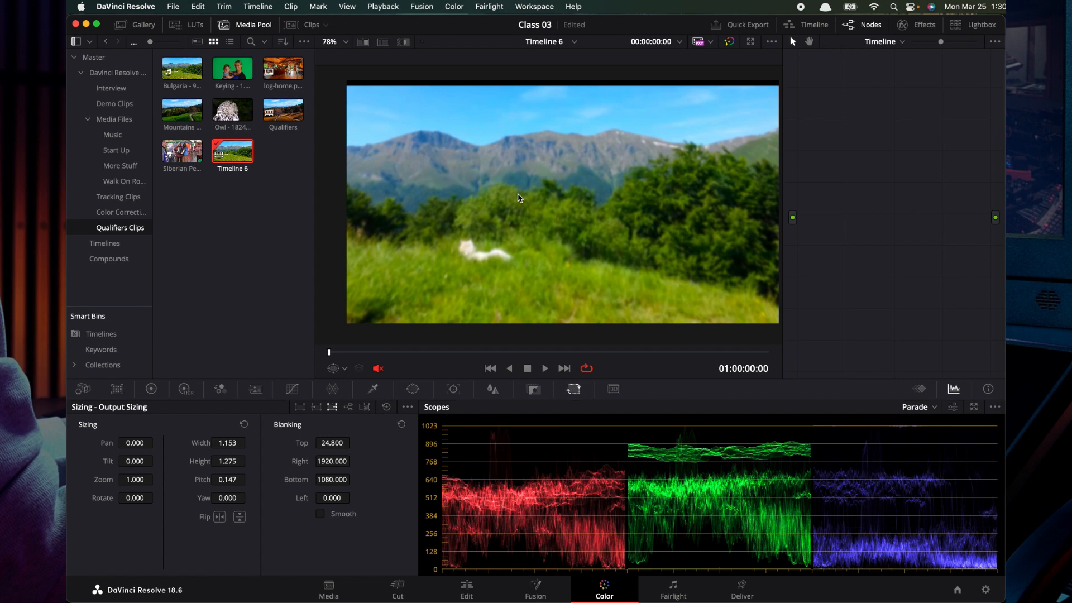
# Step: Show the Color page's clip thumbnails, append Owl - 18244.mp4 after the Bulgaria clip on the Edit page, and view the owl in Color
pyautogui.click(307, 26)
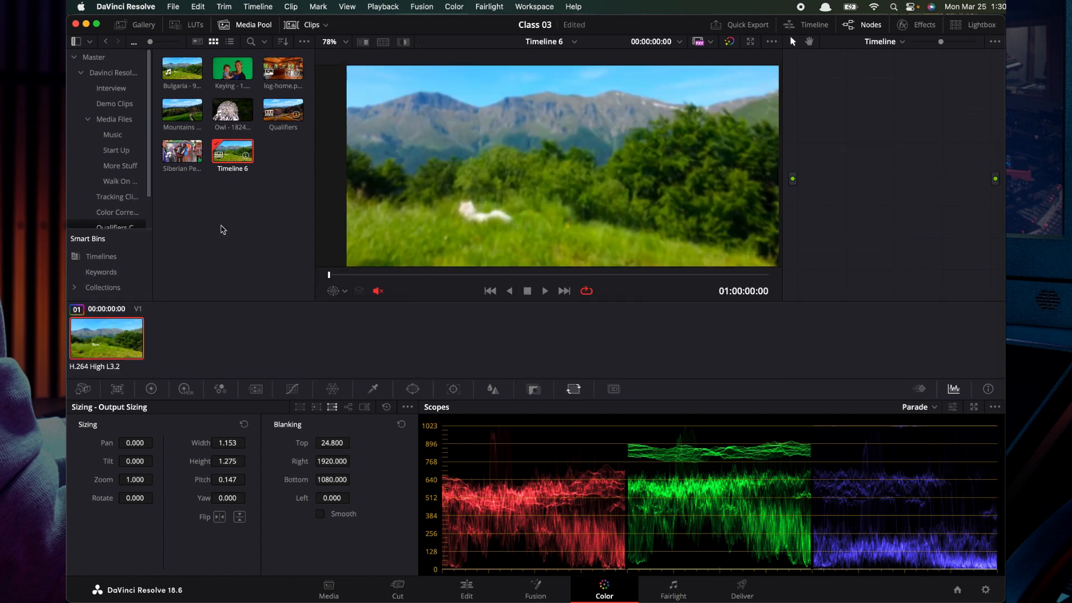
pyautogui.moveTo(275, 126); pyautogui.dragTo(203, 359)
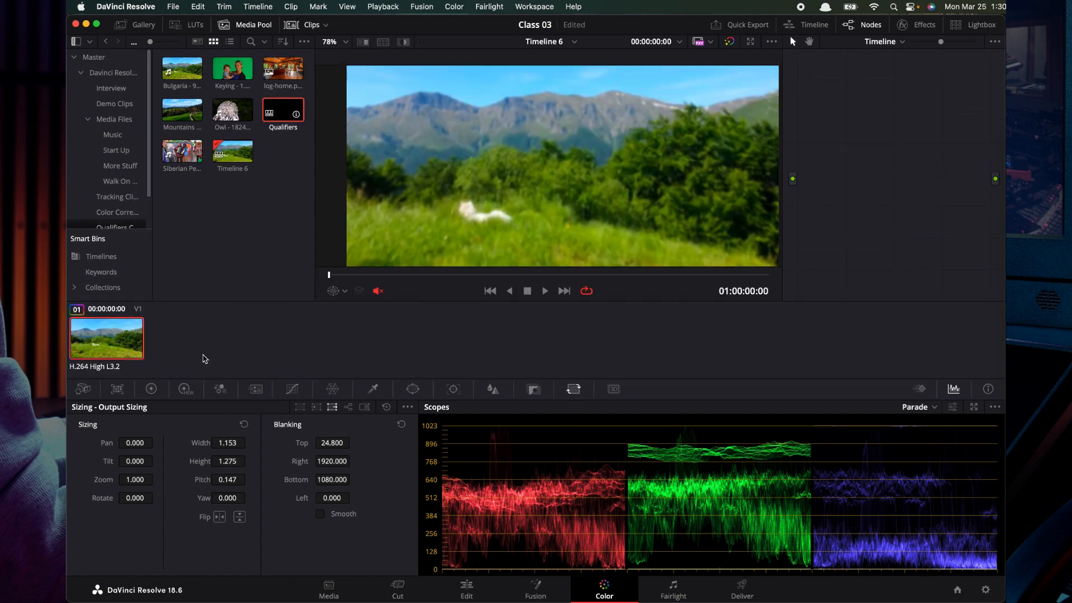
pyautogui.click(467, 586)
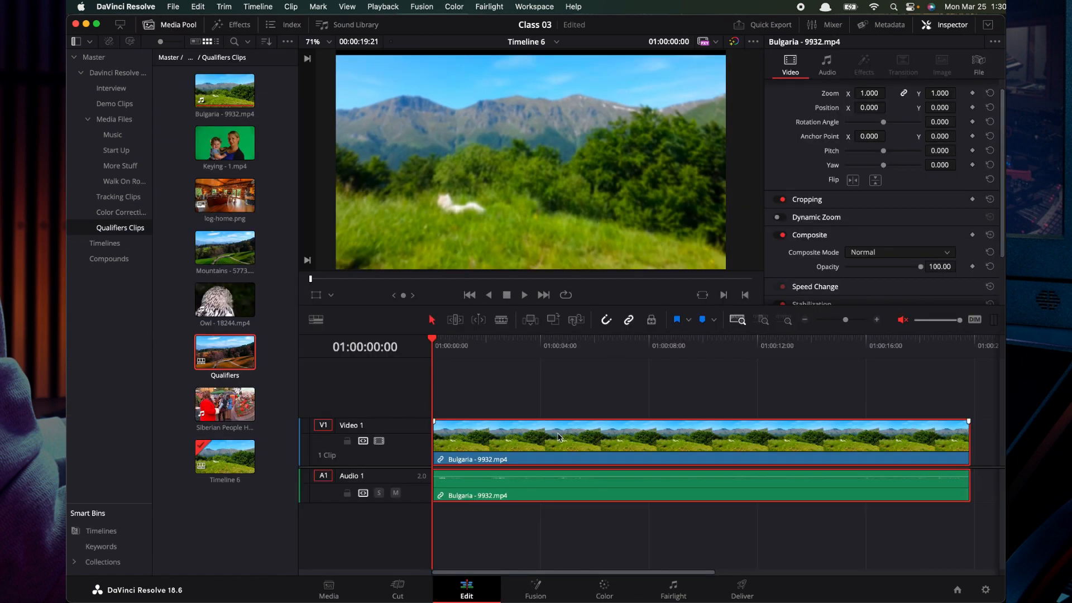
pyautogui.moveTo(225, 302); pyautogui.dragTo(972, 449)
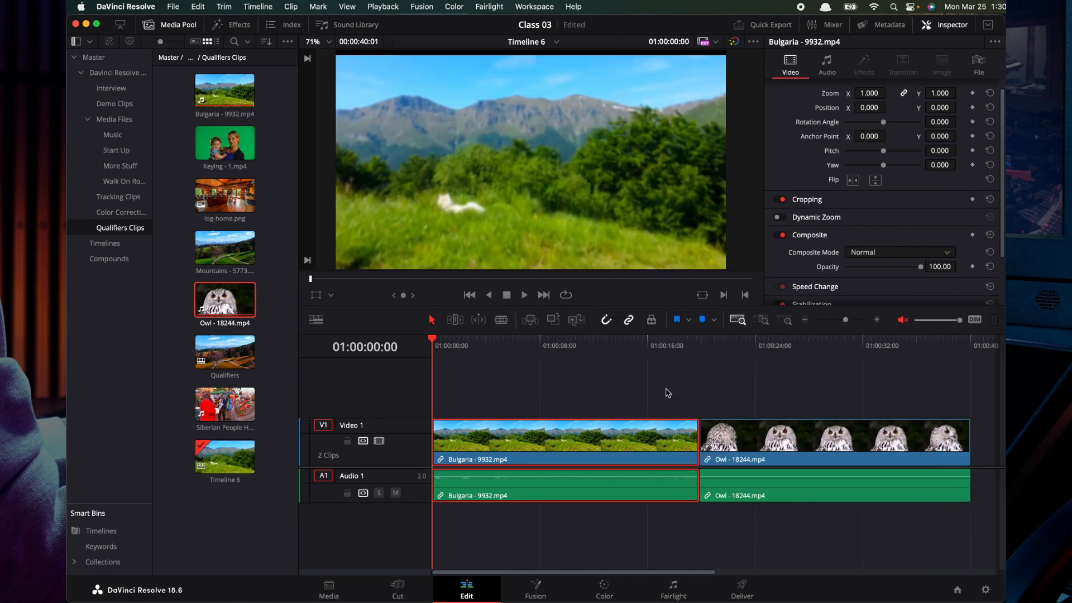
pyautogui.moveTo(446, 360); pyautogui.dragTo(751, 382)
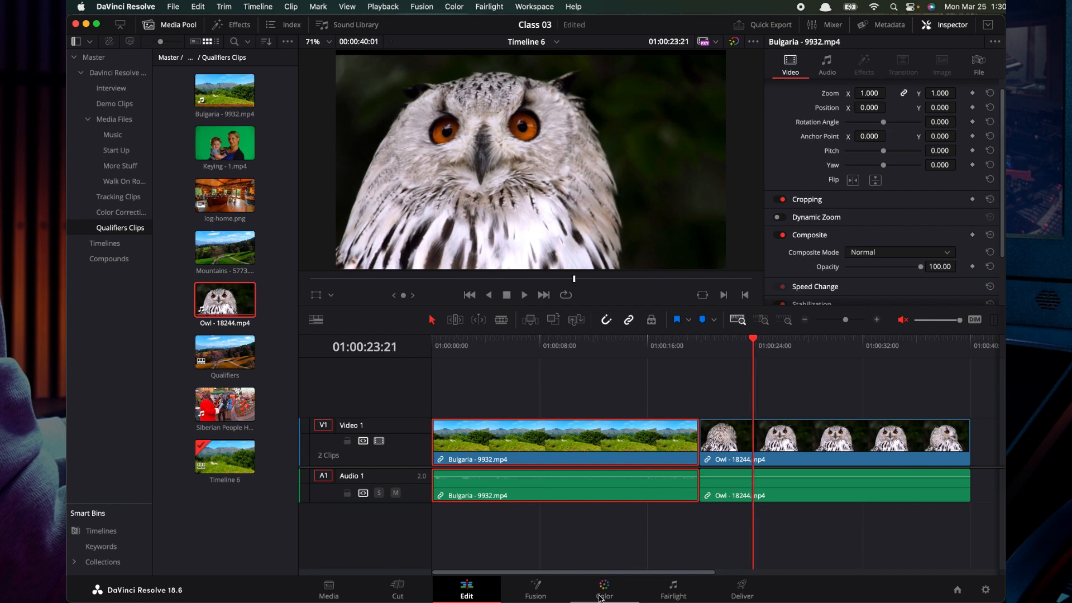
pyautogui.click(603, 592)
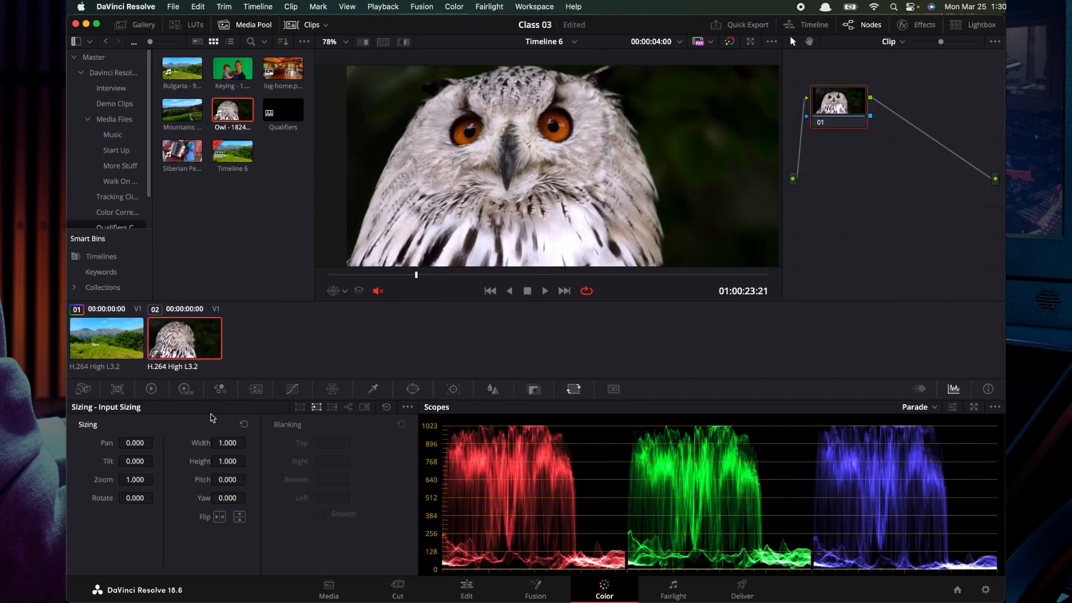
# Step: Select the Bulgaria clip on the Color page and set its Input Sizing height to 1.147
pyautogui.click(124, 333)
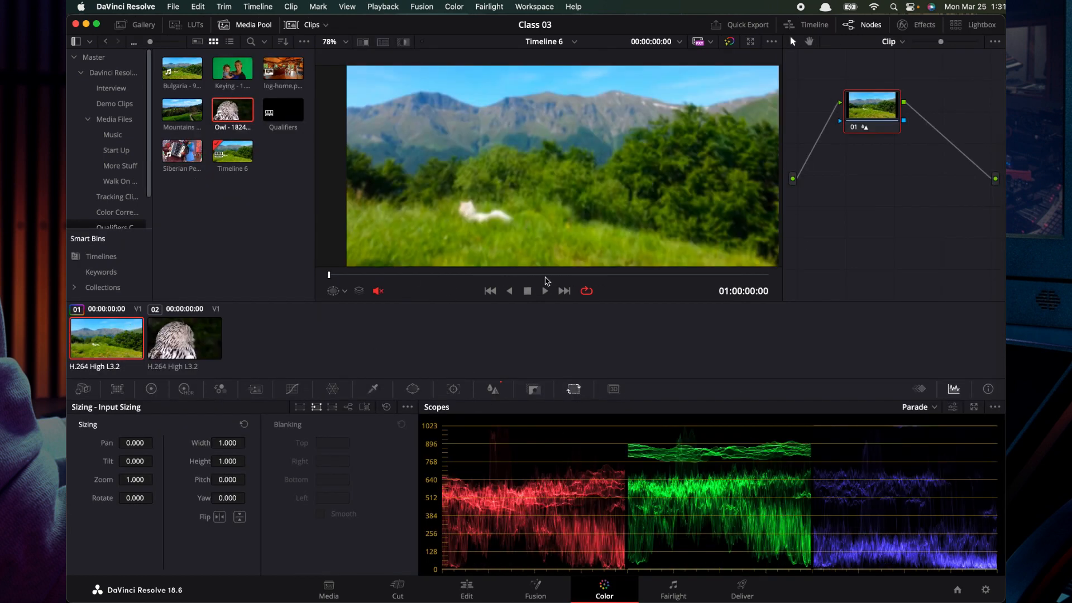
pyautogui.click(531, 389)
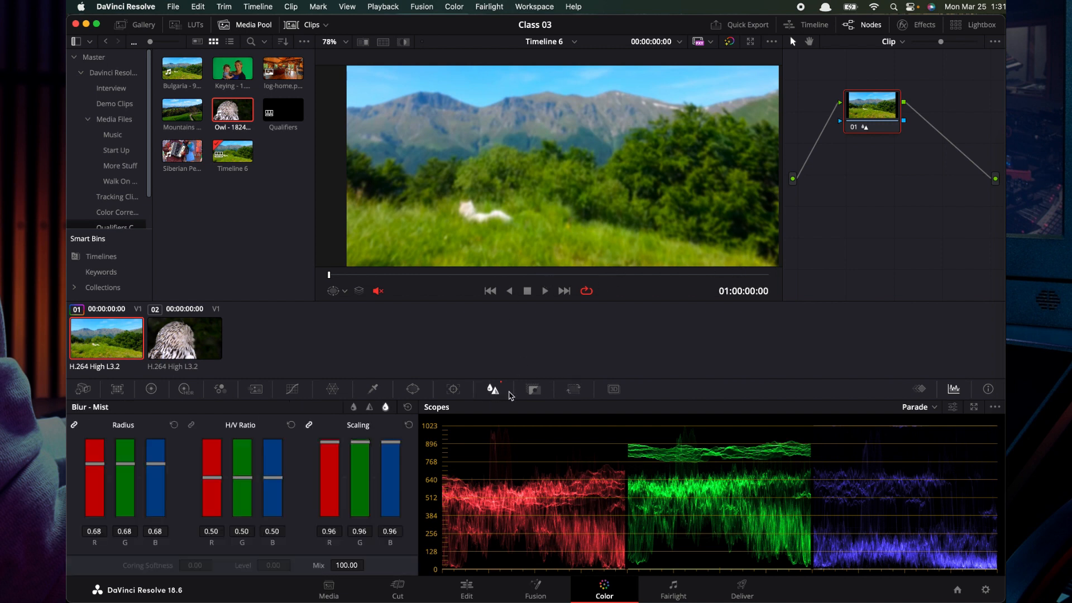
pyautogui.click(576, 389)
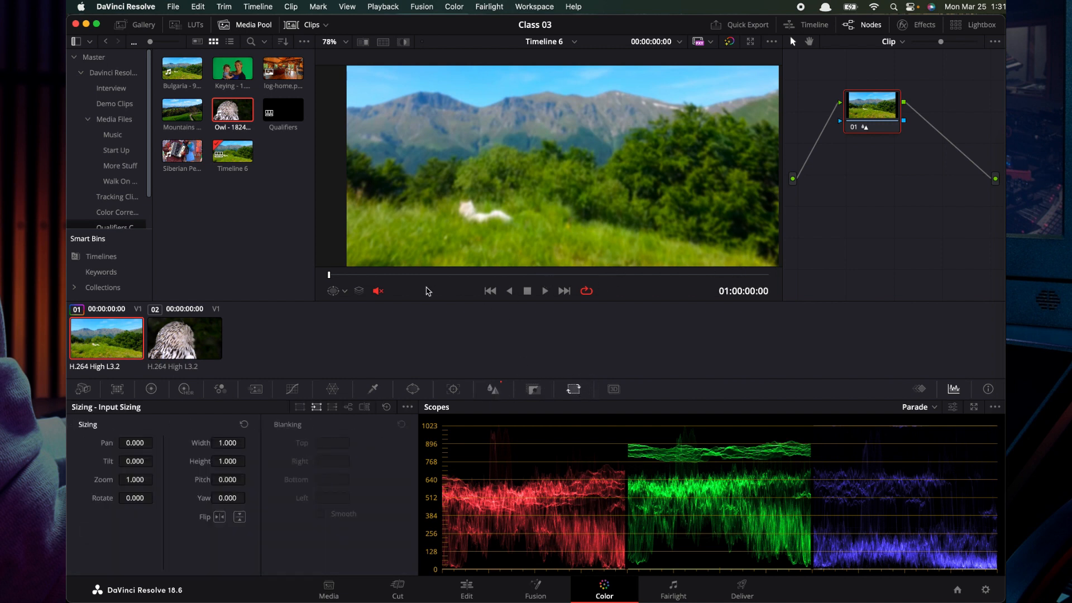
pyautogui.moveTo(329, 274); pyautogui.dragTo(371, 282)
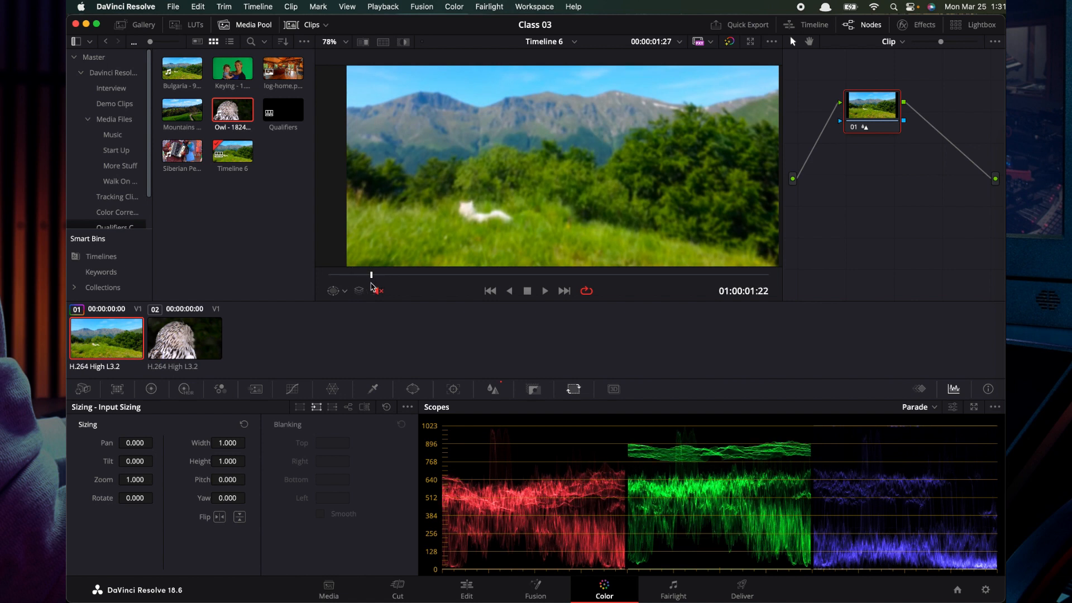
pyautogui.moveTo(198, 467)
pyautogui.mouseDown()
pyautogui.moveTo(238, 463)
pyautogui.moveTo(200, 467)
pyautogui.mouseUp()
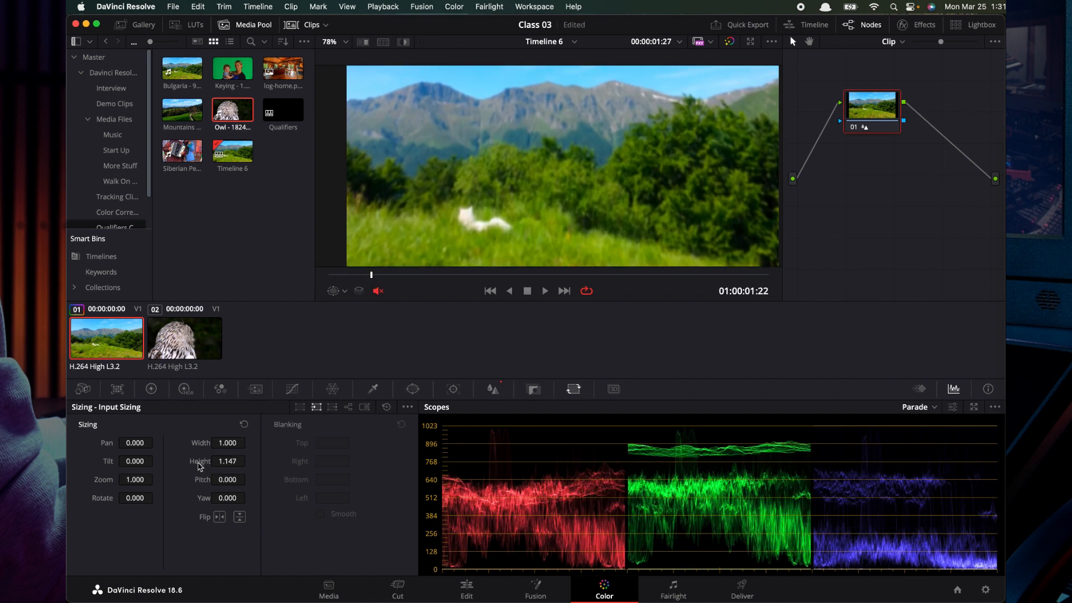
# Step: In Output Sizing, set the width to 1.427, pan to 87 and zoom to 1.408, and check the owl clip
pyautogui.click(332, 407)
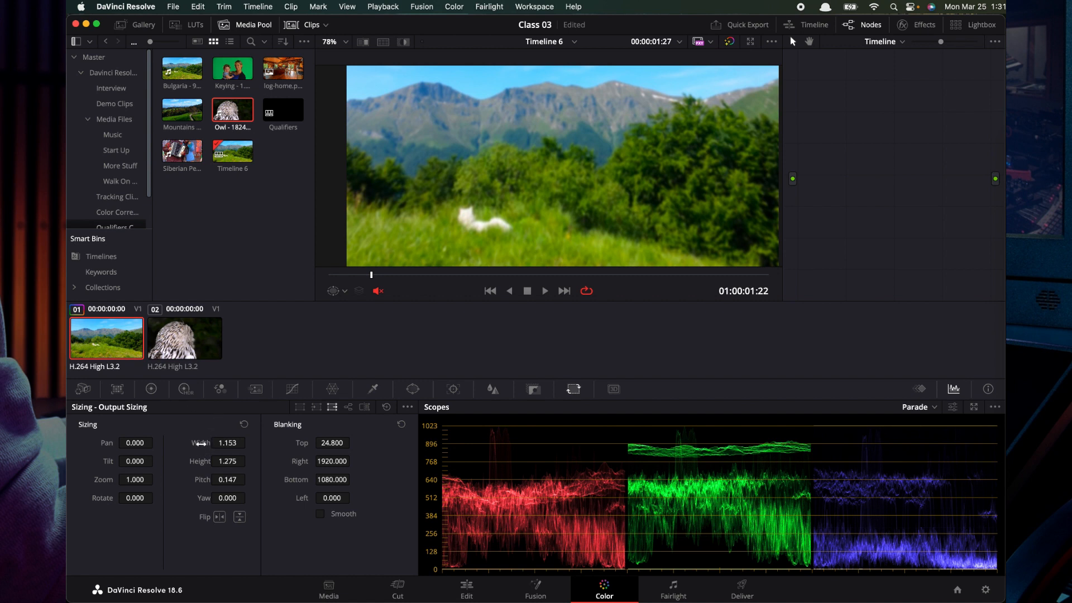
pyautogui.moveTo(201, 443); pyautogui.dragTo(185, 464)
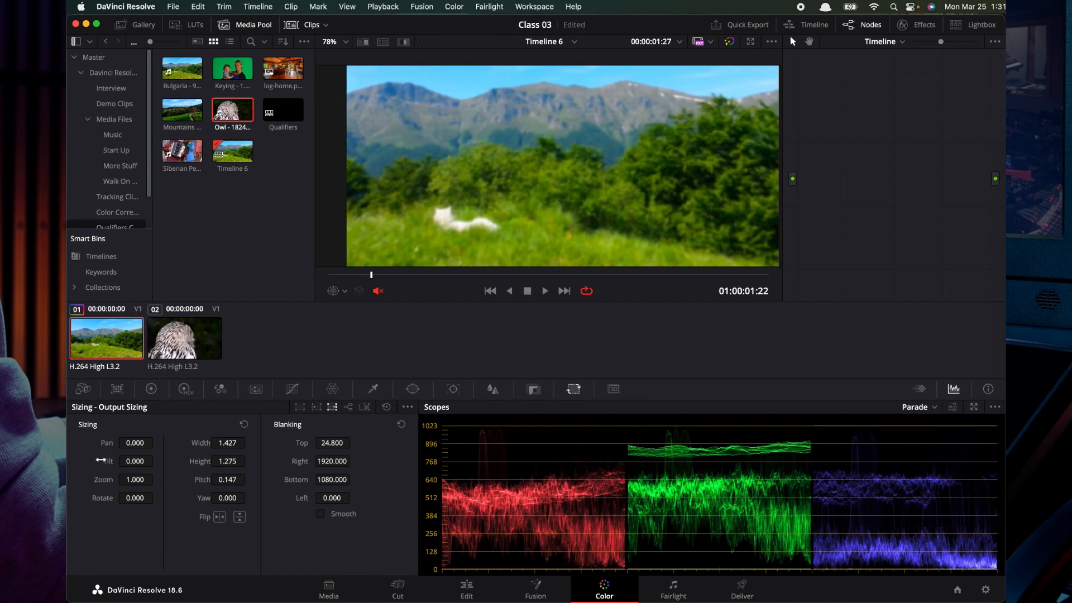
pyautogui.moveTo(101, 443); pyautogui.dragTo(105, 443)
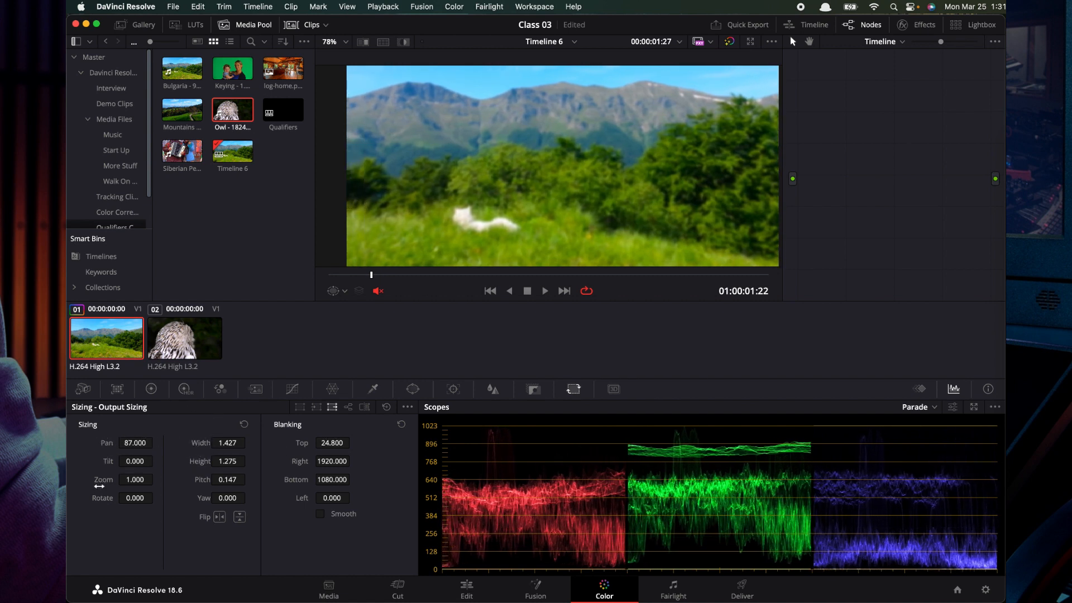
pyautogui.moveTo(99, 486); pyautogui.dragTo(216, 486)
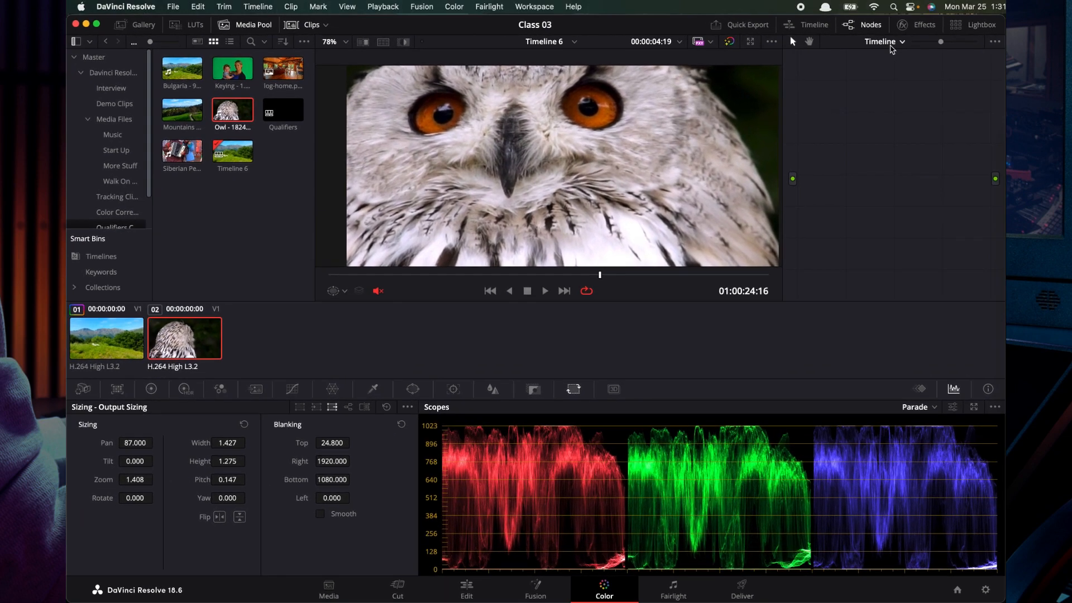
# Step: Reset all Output Sizing and blanking adjustments, and switch the Sizing palette to Node Sizing
pyautogui.click(895, 43)
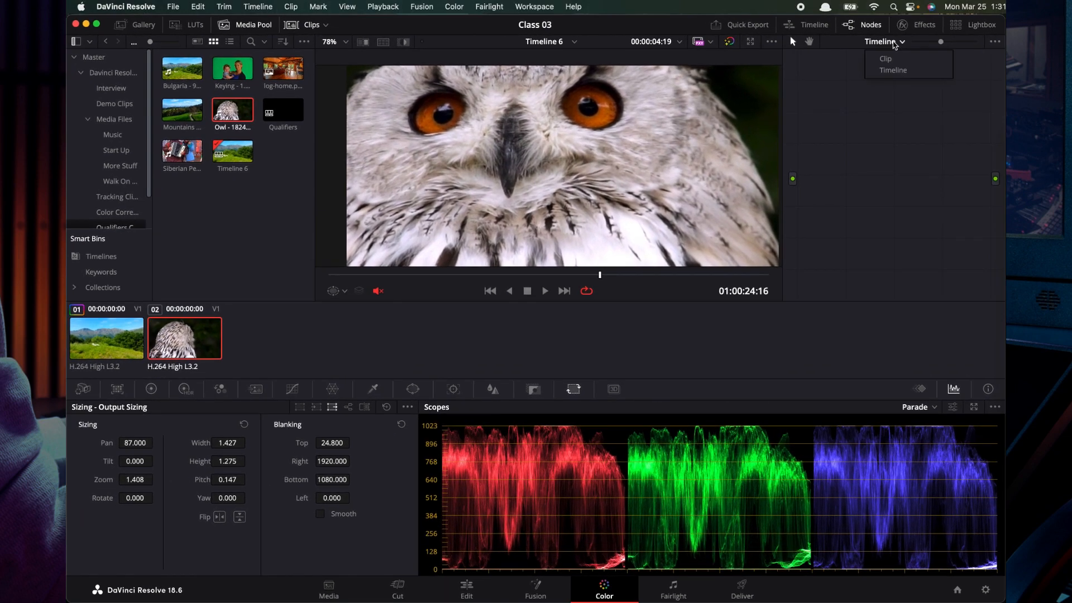
pyautogui.click(881, 106)
pyautogui.click(386, 406)
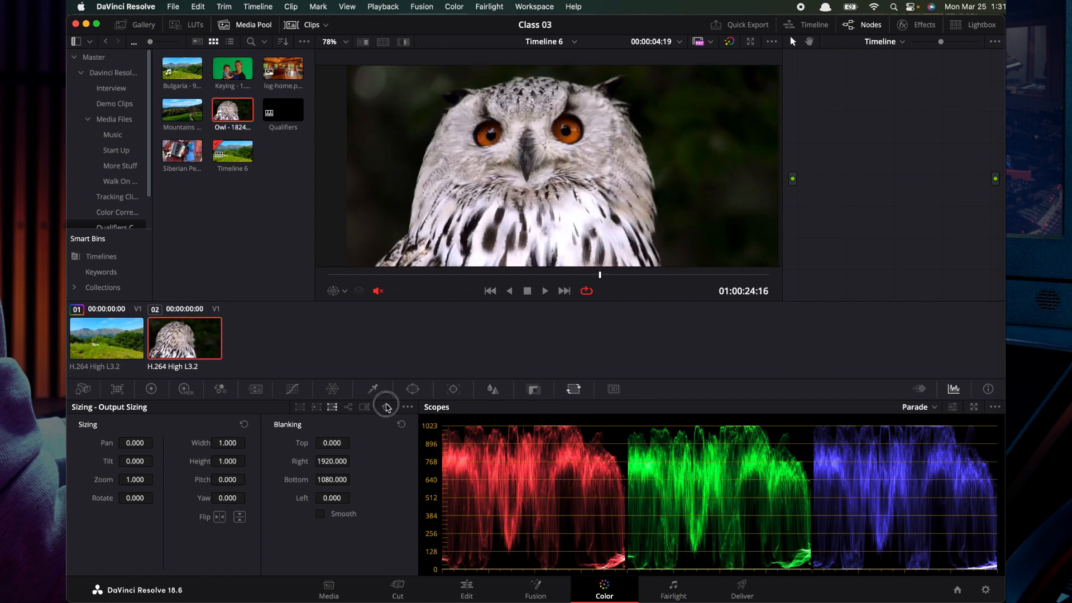
pyautogui.click(348, 407)
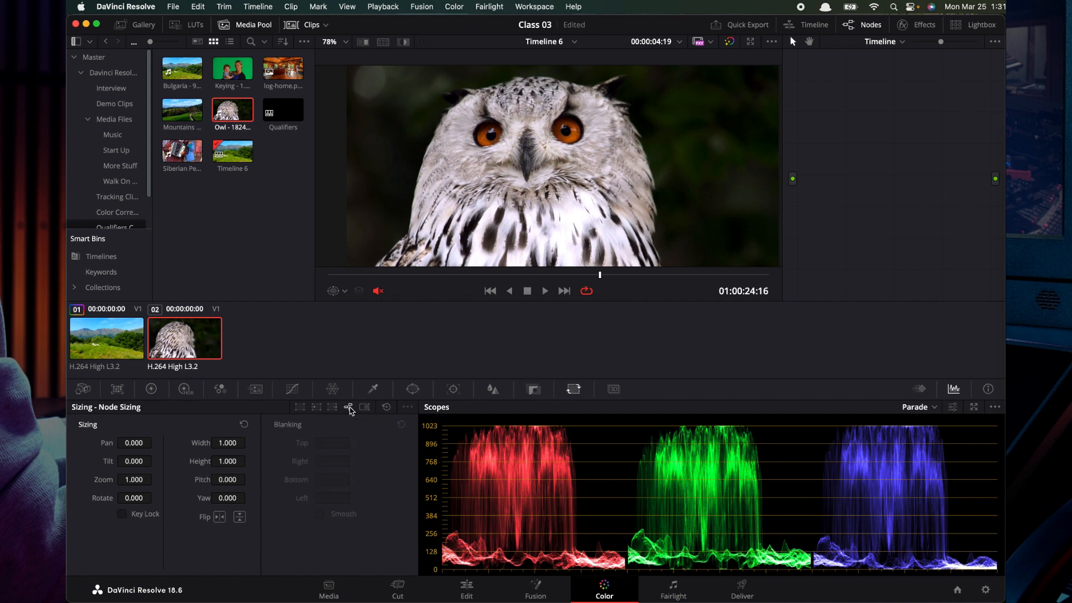
# Step: Switch the node graph to Clip level and select the Bulgaria clip to work on its node 01
pyautogui.click(892, 43)
pyautogui.click(891, 59)
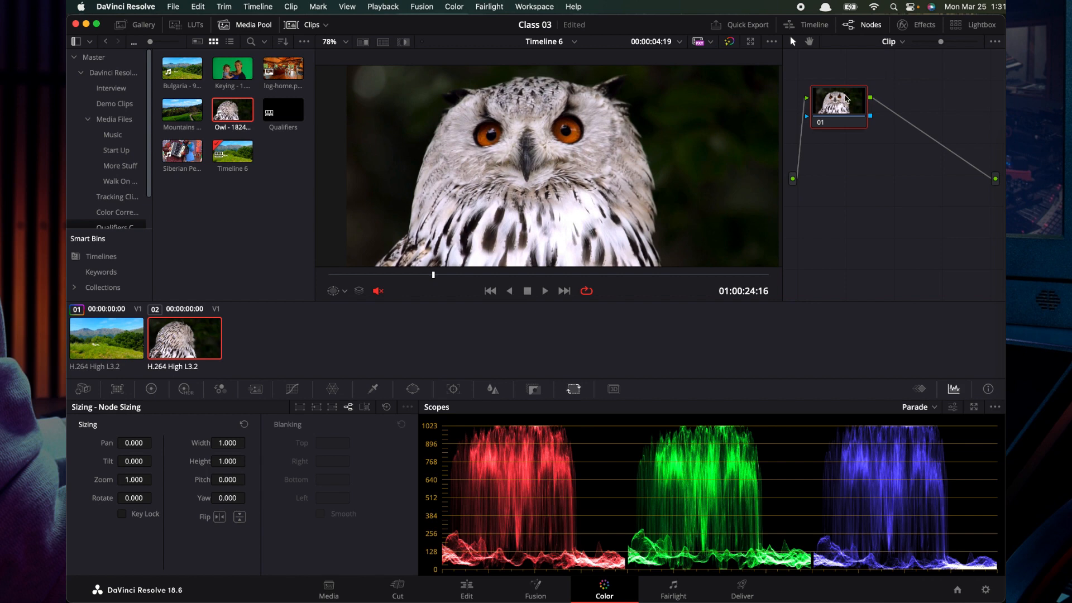
pyautogui.moveTo(845, 96); pyautogui.dragTo(855, 97)
pyautogui.click(124, 326)
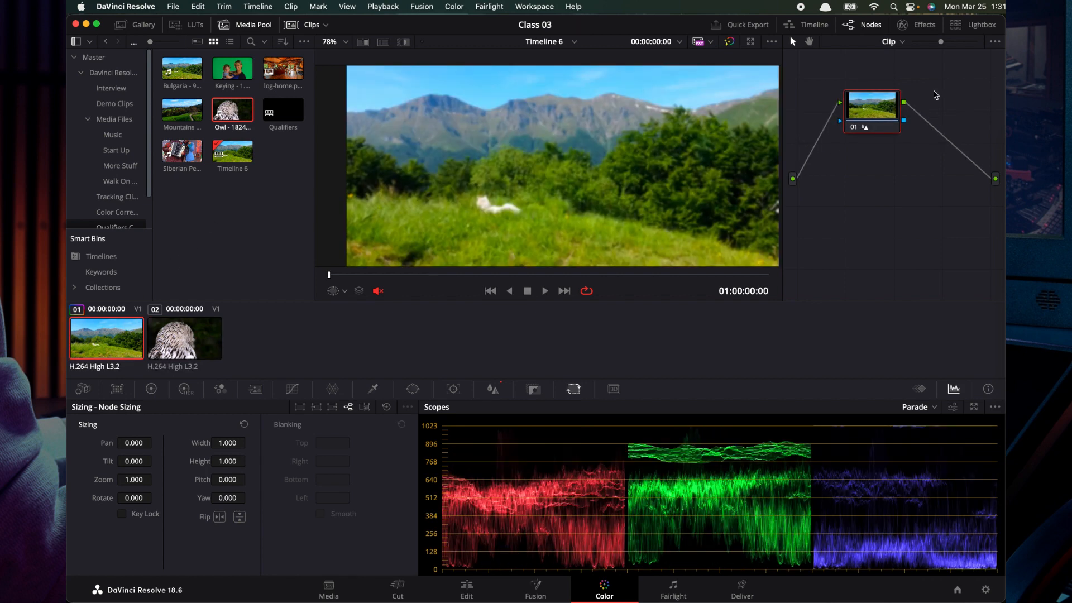
# Step: In Node Sizing for the Bulgaria clip's node 01, set pan to 75, tilt to 128, zoom to 1.422 and height to 1.056
pyautogui.moveTo(106, 442); pyautogui.dragTo(179, 461)
pyautogui.moveTo(103, 484); pyautogui.dragTo(114, 483)
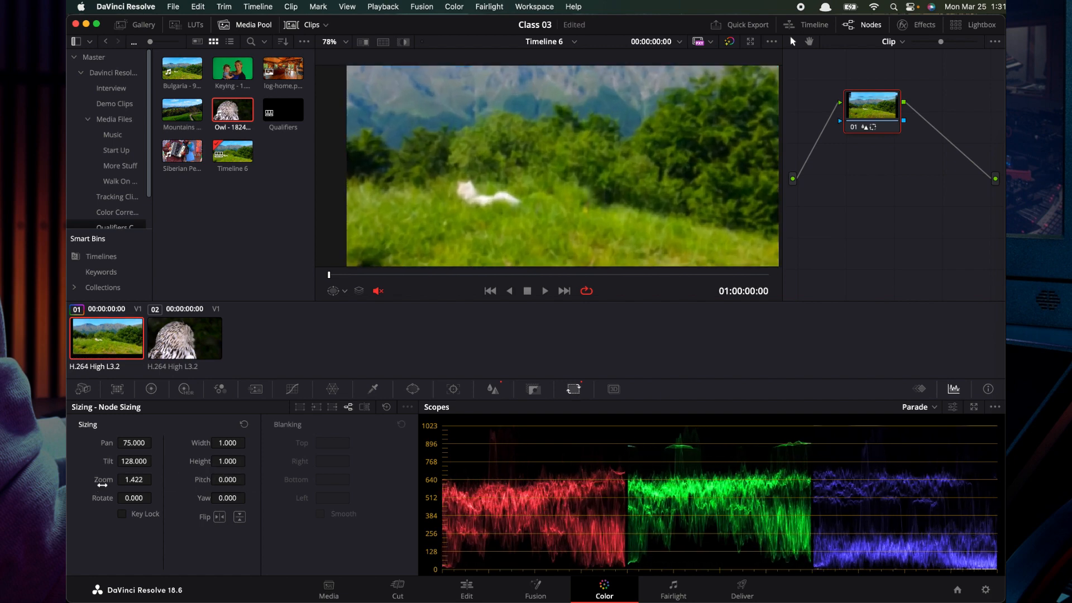
pyautogui.moveTo(194, 462); pyautogui.dragTo(197, 463)
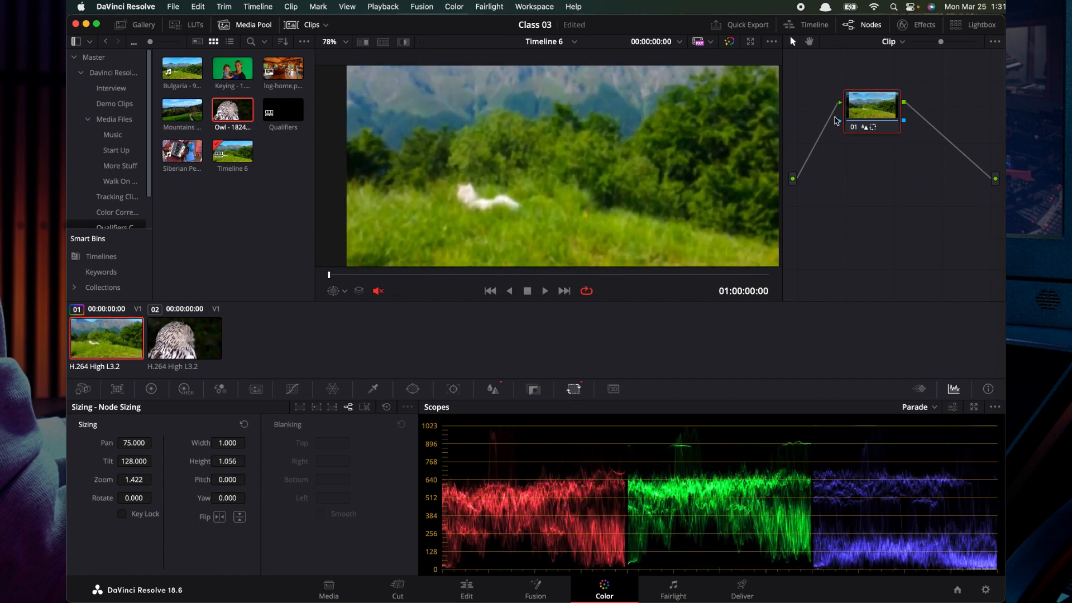
pyautogui.moveTo(878, 115); pyautogui.dragTo(847, 114)
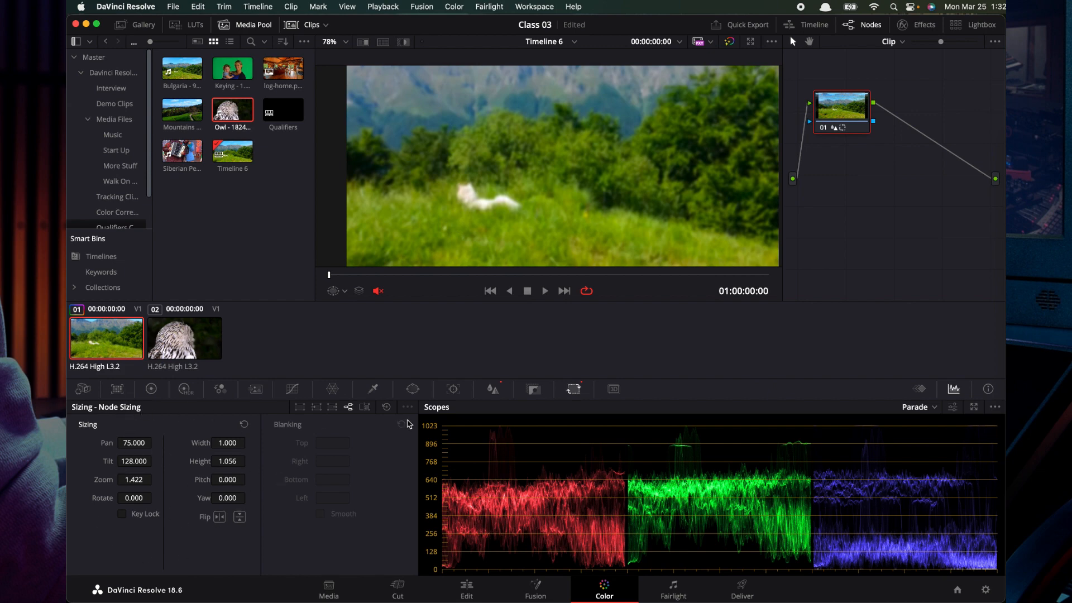
# Step: Switch the Sizing palette to Reference Sizing and show the stills Gallery in place of the Media Pool
pyautogui.click(365, 407)
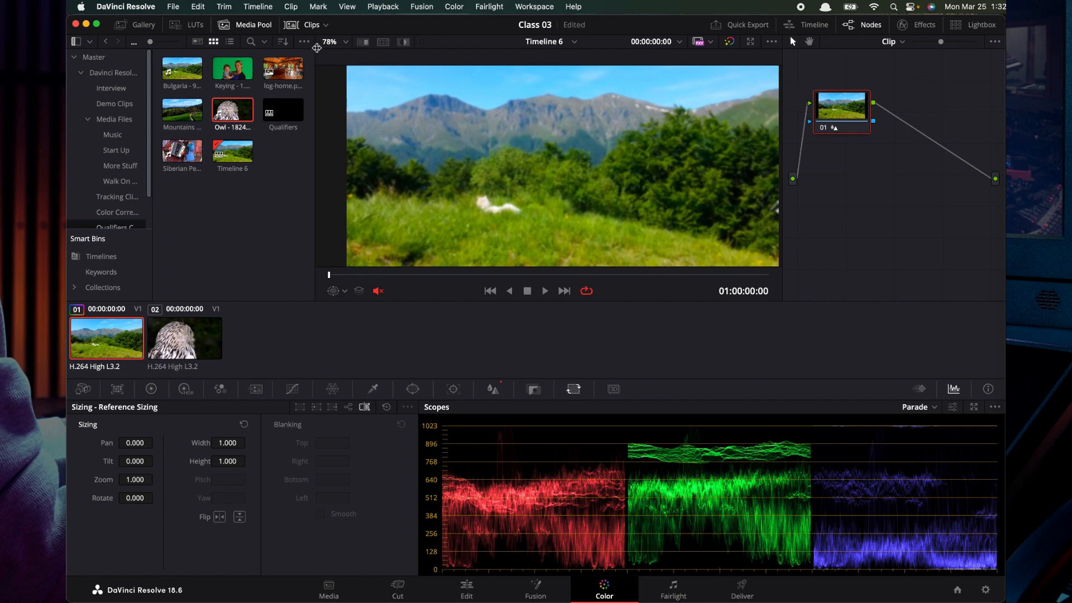
pyautogui.click(223, 24)
pyautogui.click(143, 25)
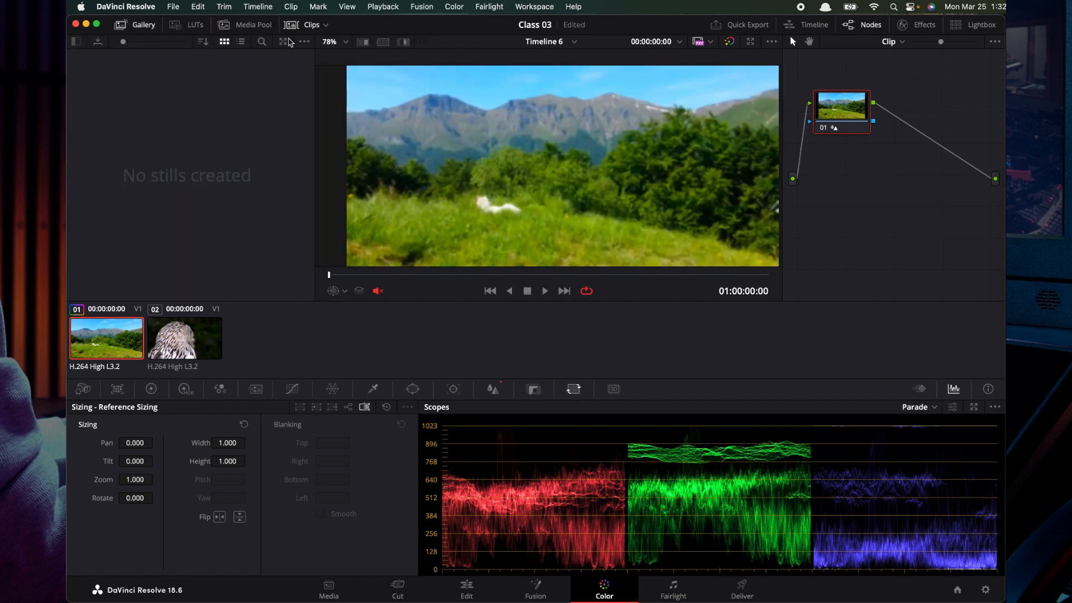
pyautogui.rightClick(443, 135)
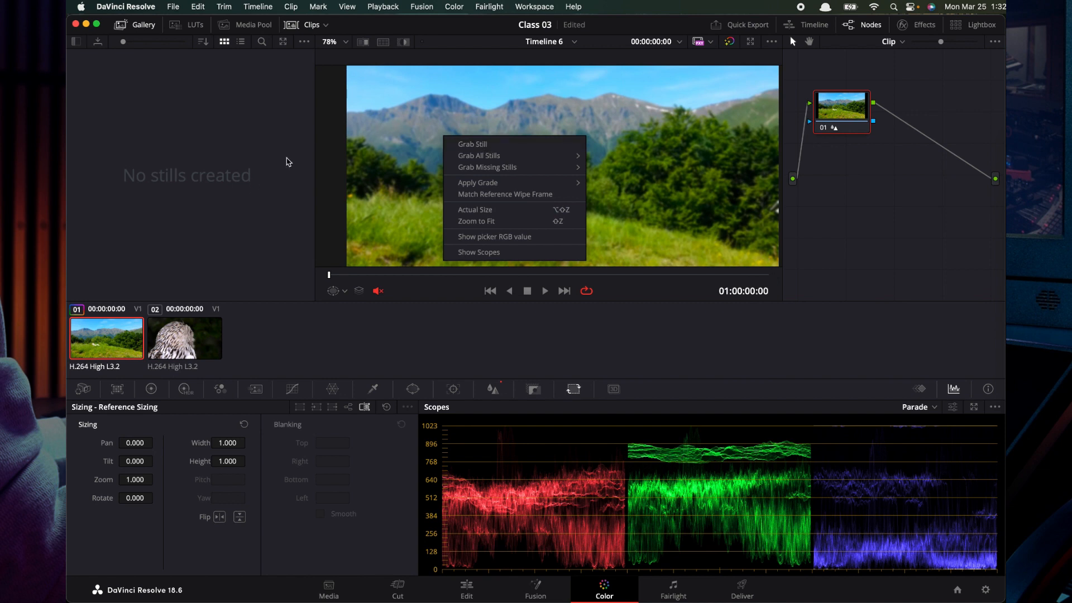
pyautogui.click(261, 216)
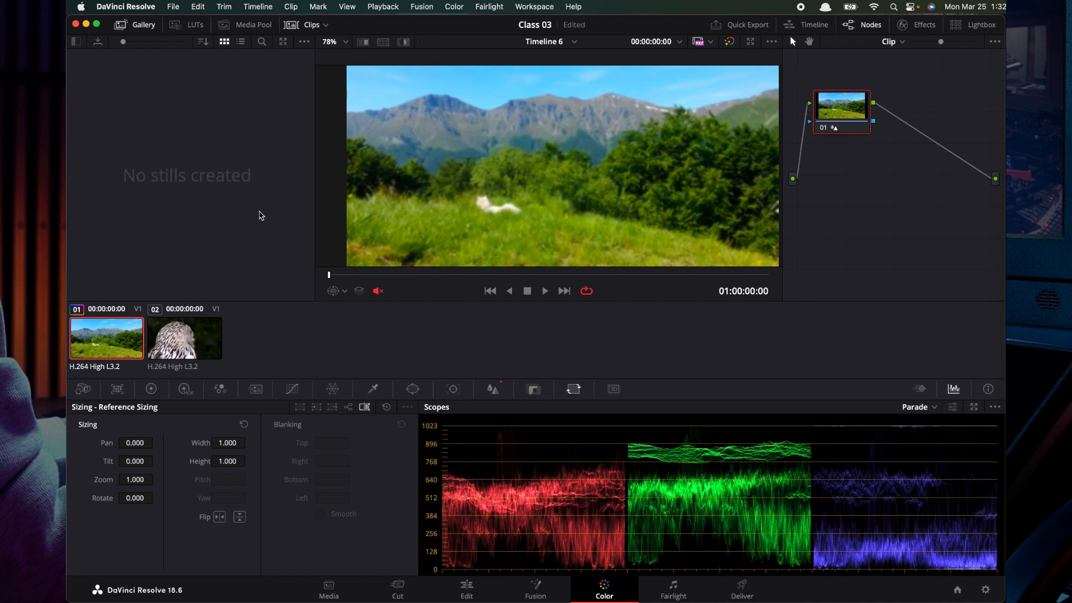